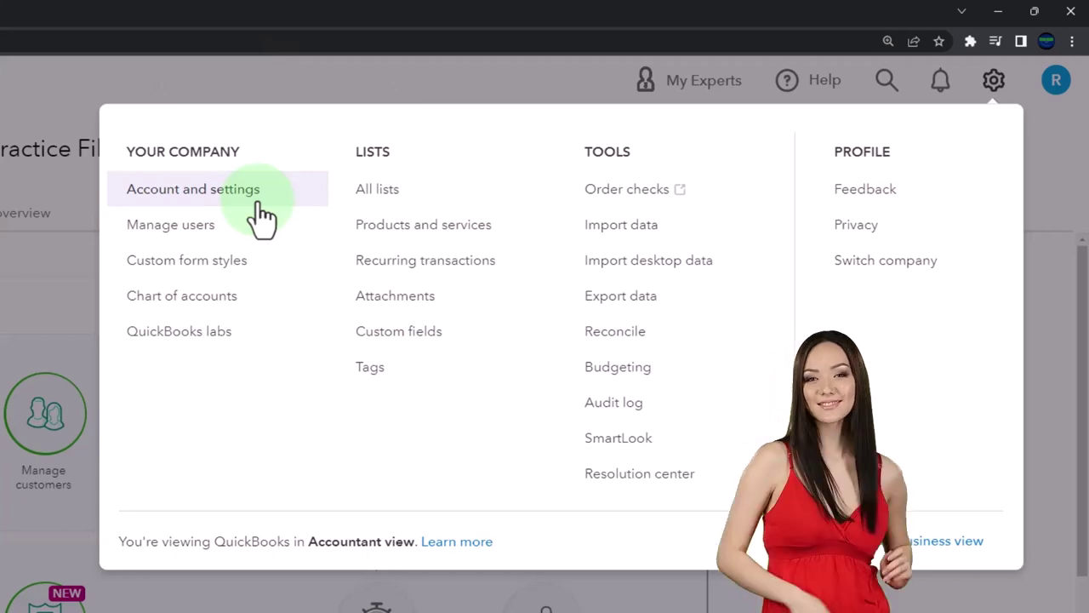
Go to the All lists page from the gear menu
{"action": "left_click", "coordinate": [242, 239]}
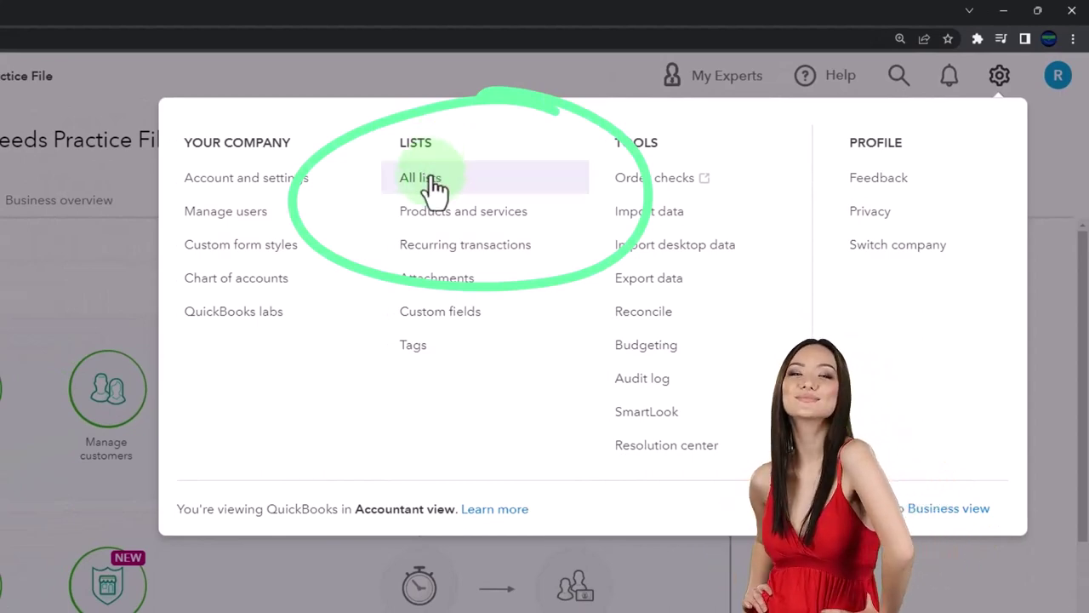
{"action": "left_click", "coordinate": [434, 183]}
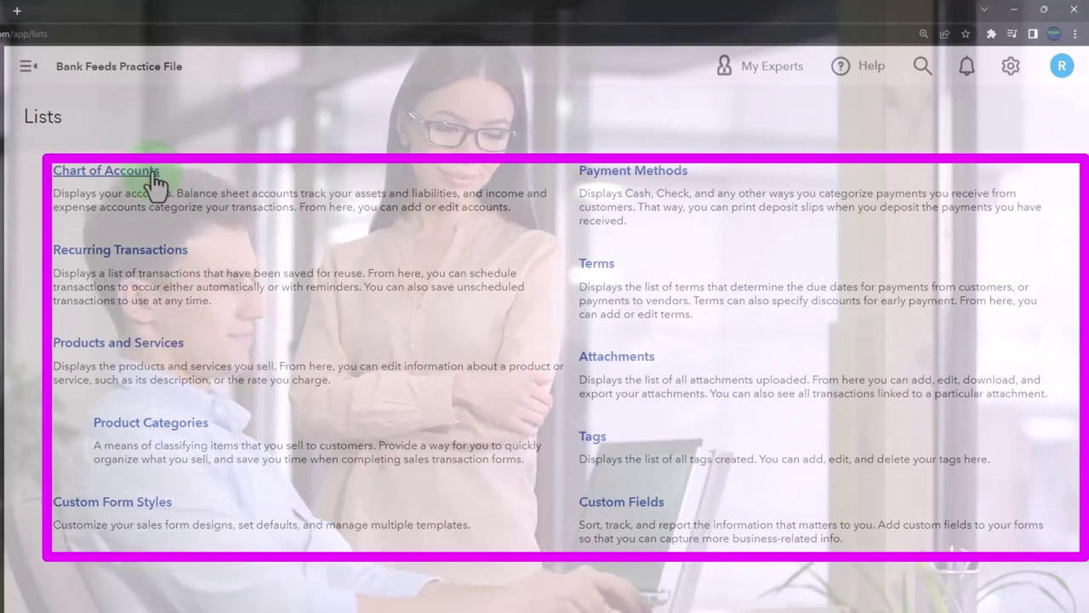
{"action": "left_click", "coordinate": [1007, 68]}
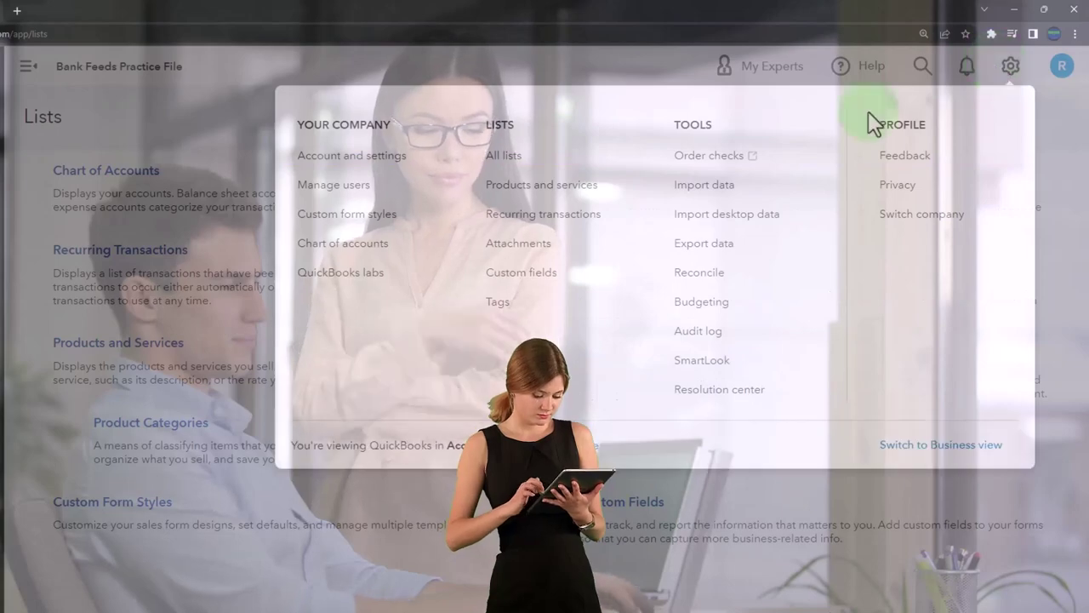
{"action": "left_click", "coordinate": [535, 136]}
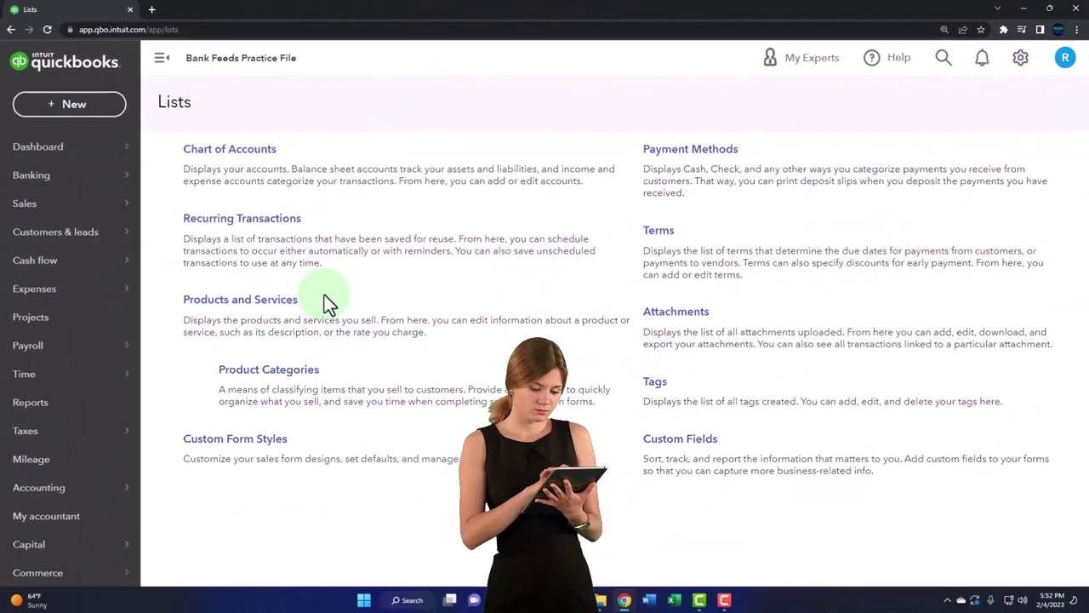
{"action": "left_click", "coordinate": [325, 295]}
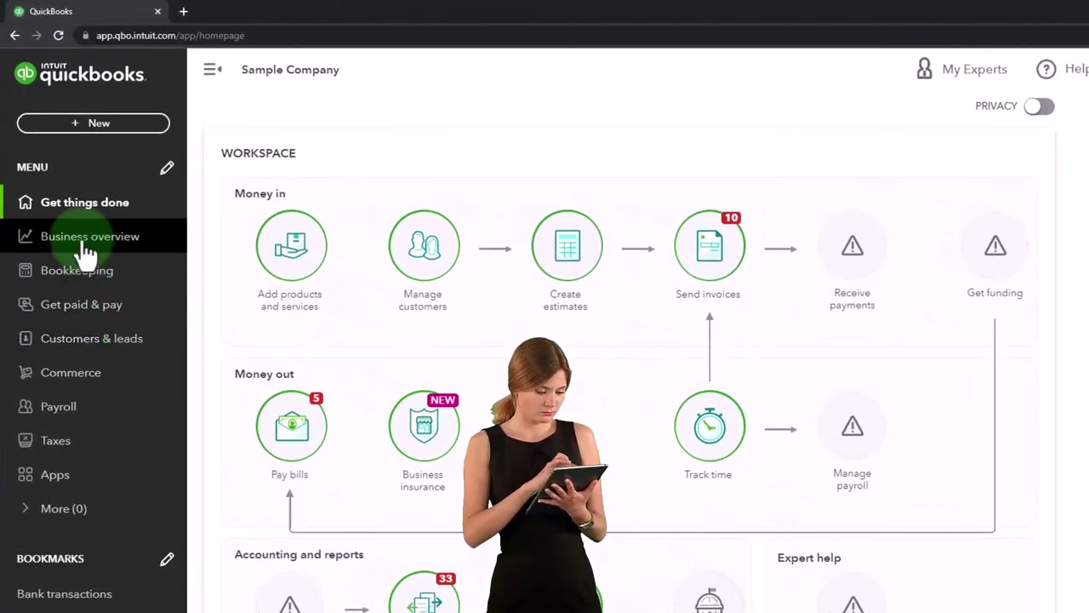
Open Bookkeeping's Chart of accounts and show the sample company's full account list
{"action": "left_click", "coordinate": [77, 306]}
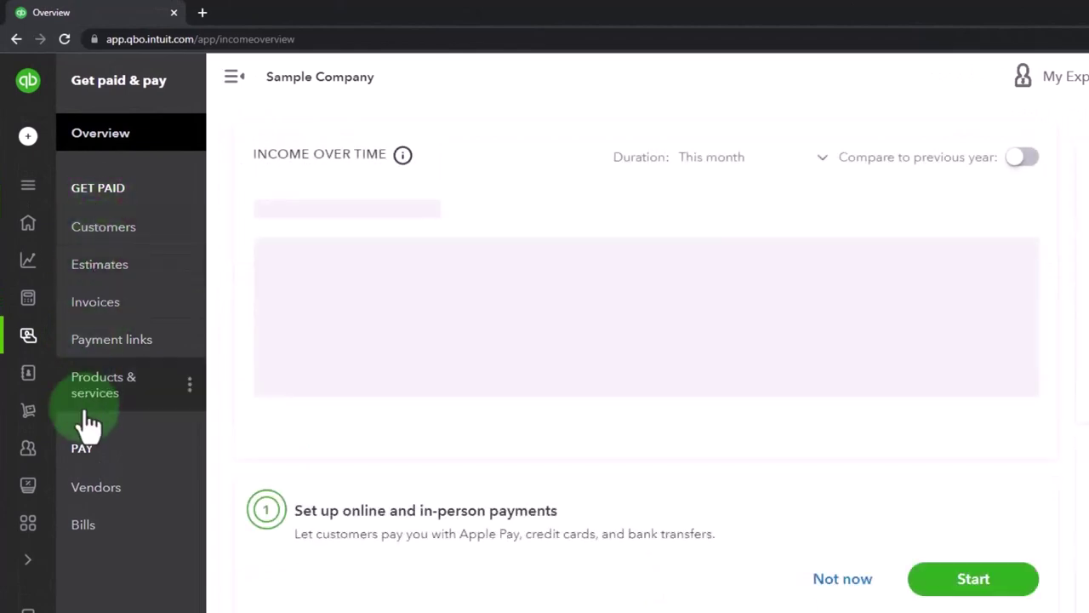
{"action": "mouse_move", "coordinate": [37, 369]}
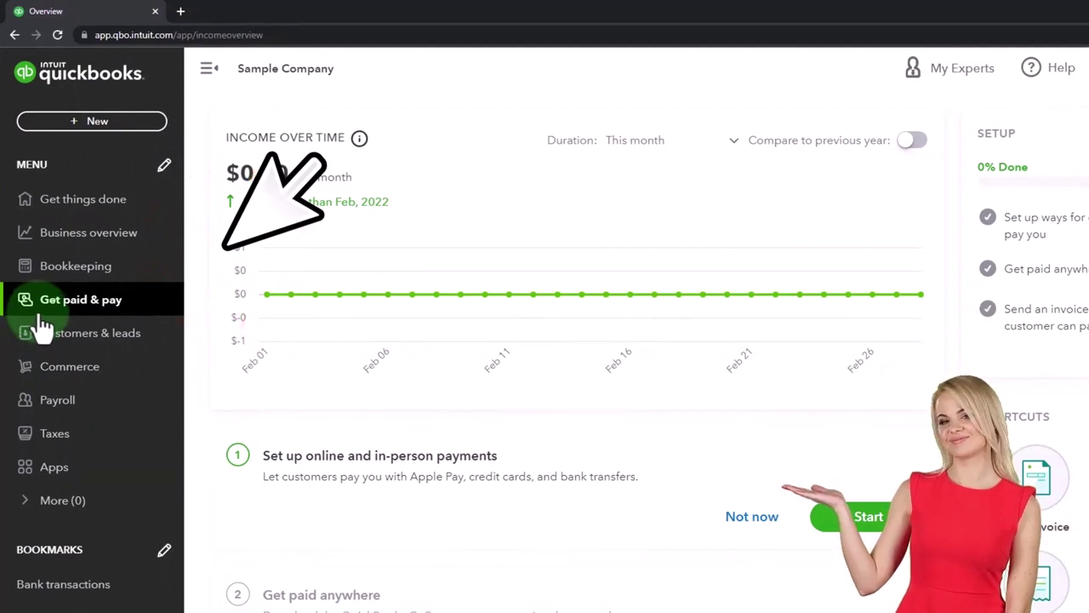
{"action": "left_click", "coordinate": [68, 270]}
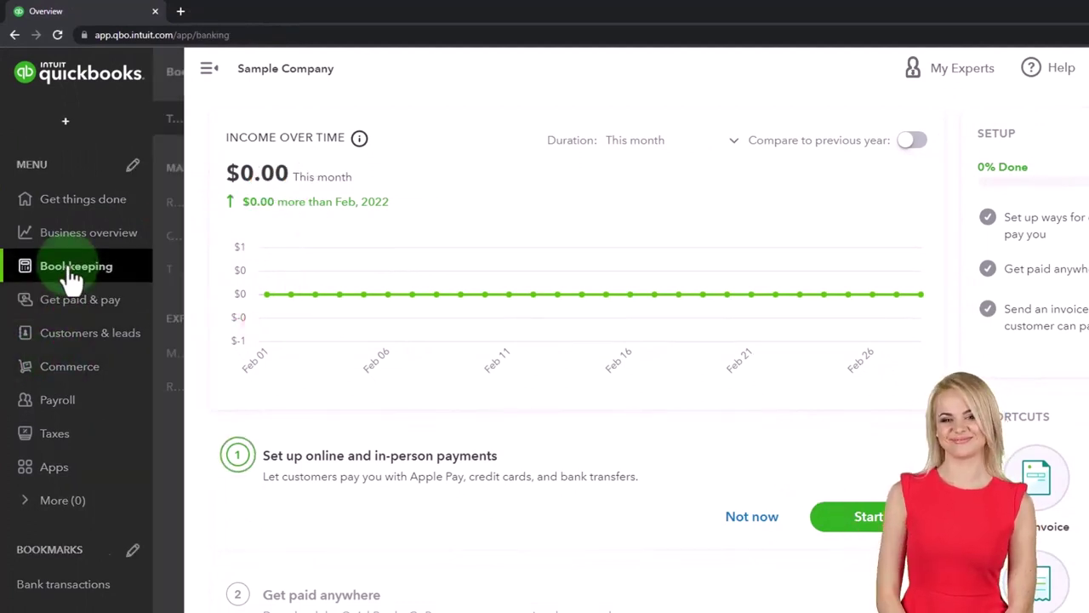
{"action": "left_click", "coordinate": [87, 249]}
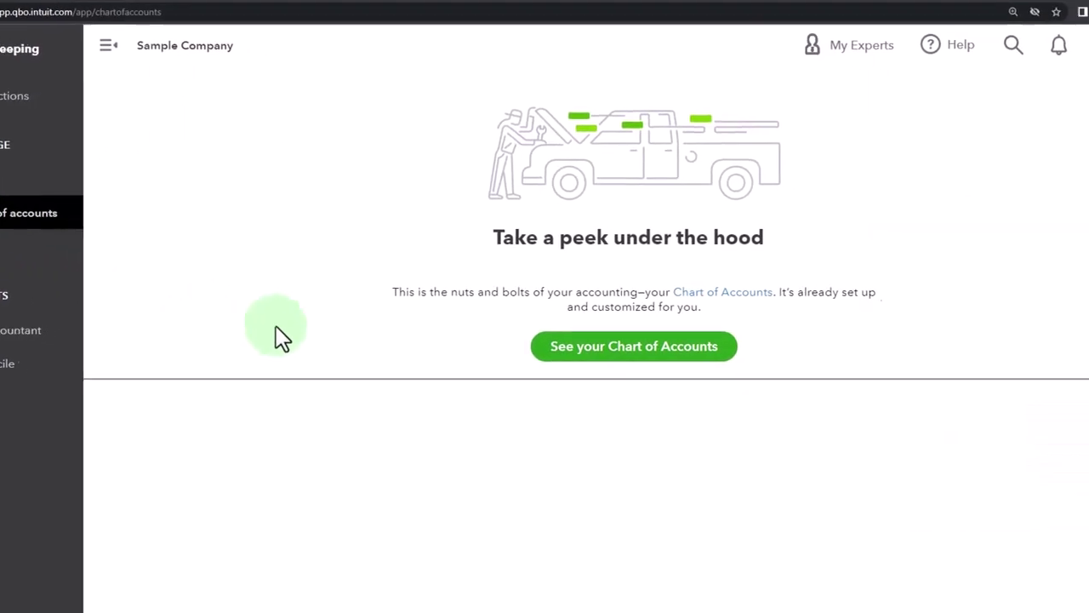
{"action": "left_click", "coordinate": [496, 334]}
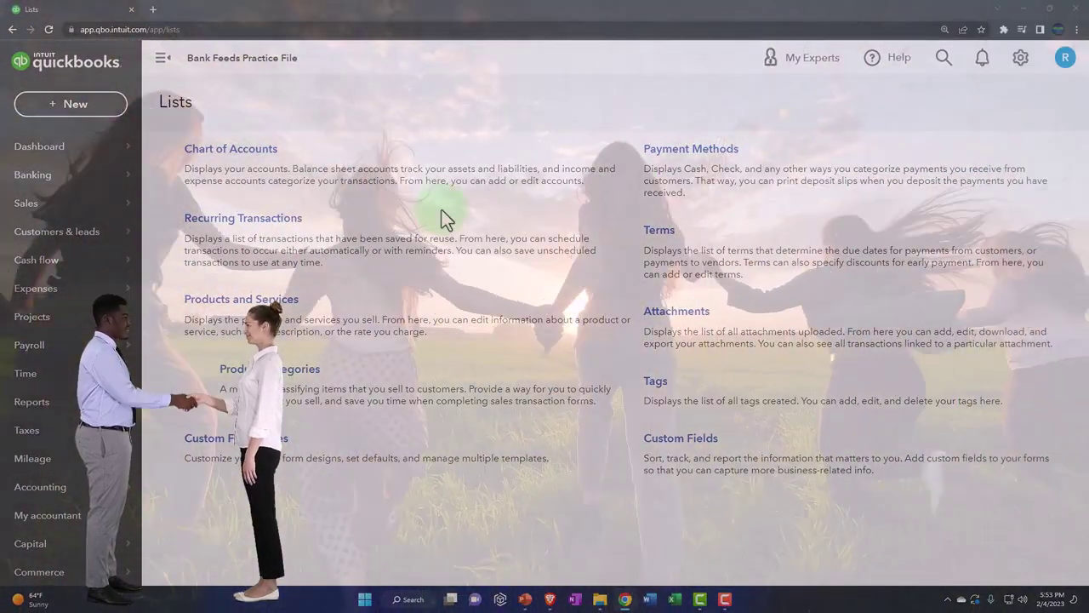
Open Accounting's Chart of accounts and collapse the left navigation to widen the account table
{"action": "mouse_move", "coordinate": [75, 294]}
{"action": "scroll", "coordinate": [51, 332], "scroll_direction": "down", "scroll_amount": 1}
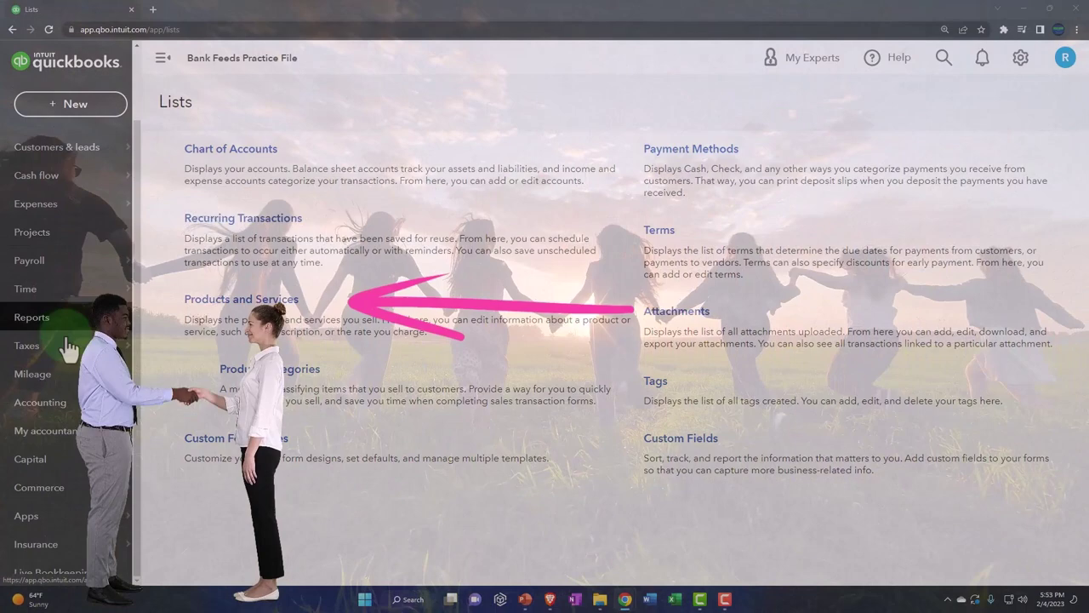
{"action": "left_click", "coordinate": [51, 403]}
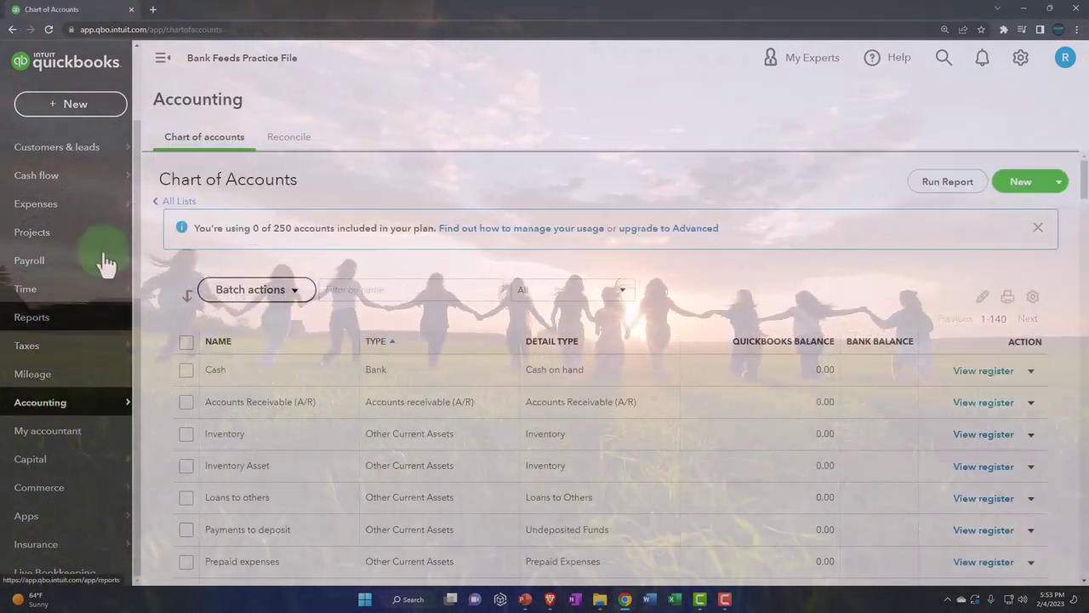
{"action": "left_click", "coordinate": [161, 61]}
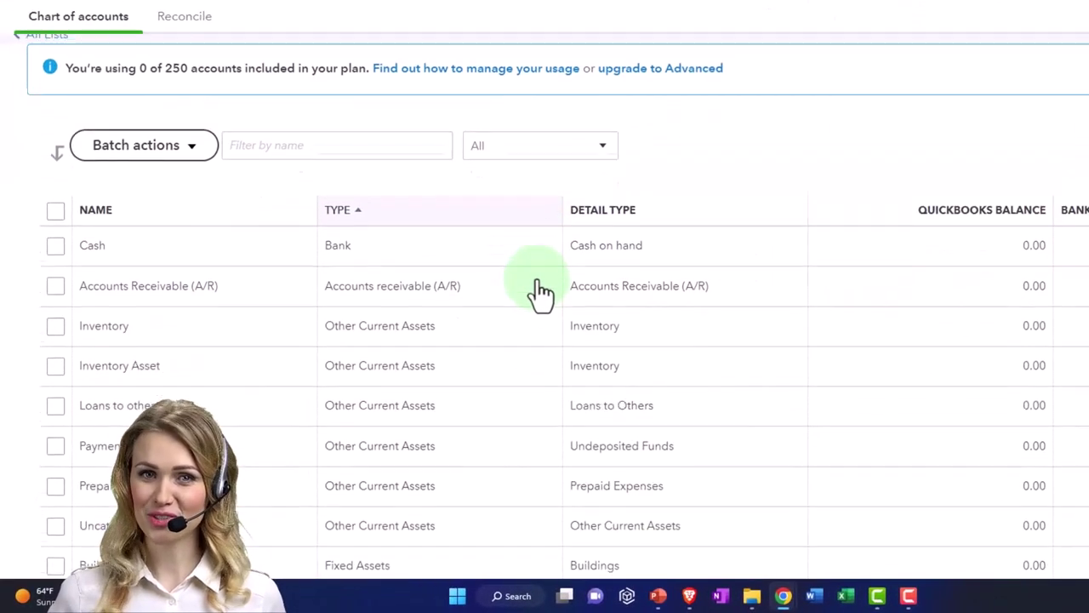
{"action": "scroll", "coordinate": [542, 293], "scroll_direction": "down", "scroll_amount": 3}
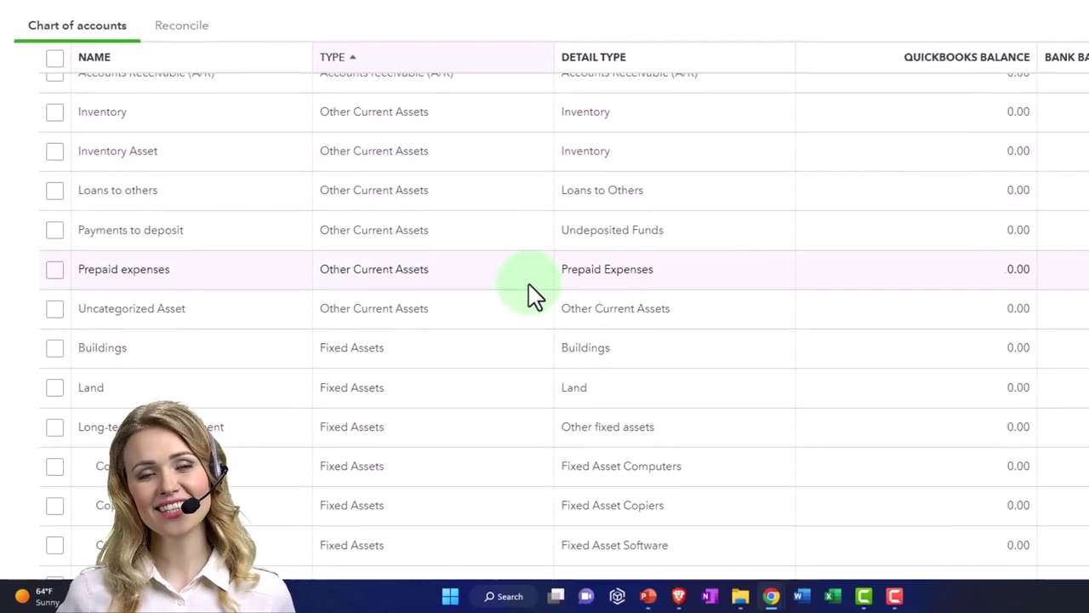
{"action": "left_click", "coordinate": [541, 288]}
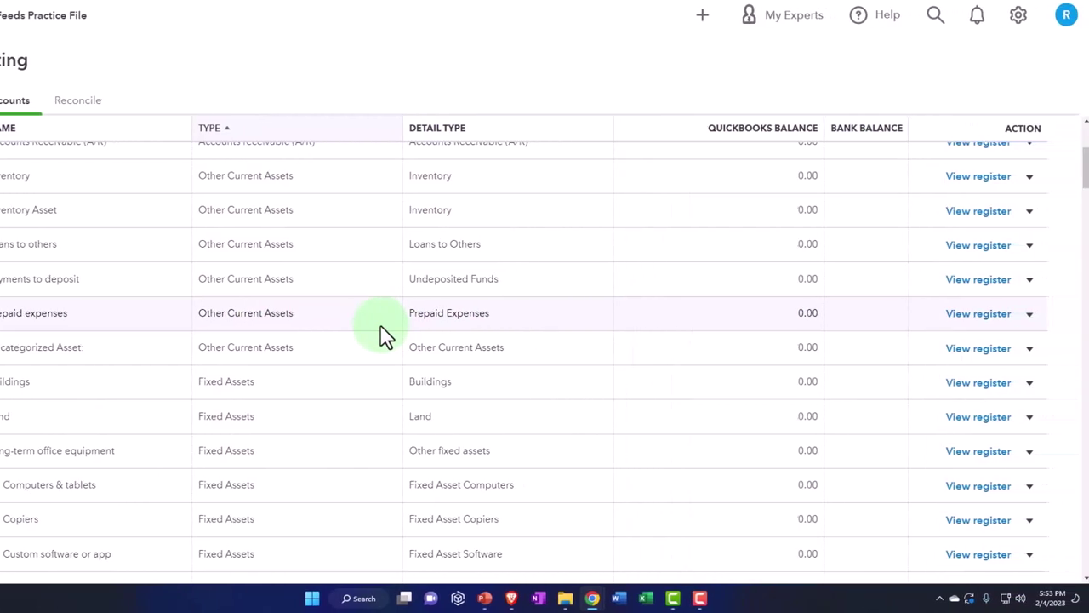
{"action": "scroll", "coordinate": [466, 336], "scroll_direction": "down", "scroll_amount": 3}
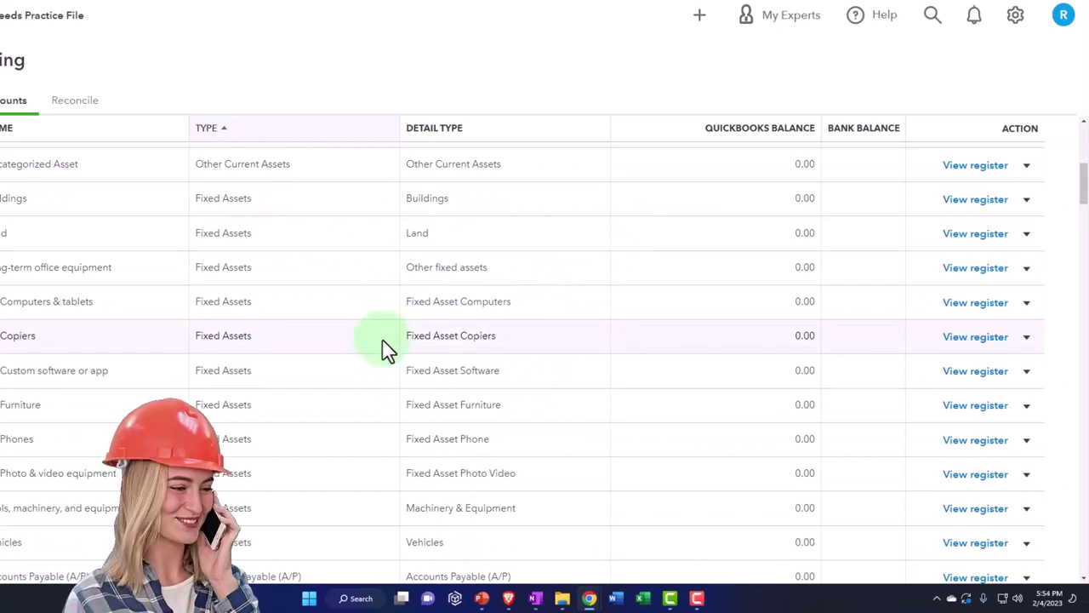
{"action": "scroll", "coordinate": [383, 349], "scroll_direction": "down", "scroll_amount": 12}
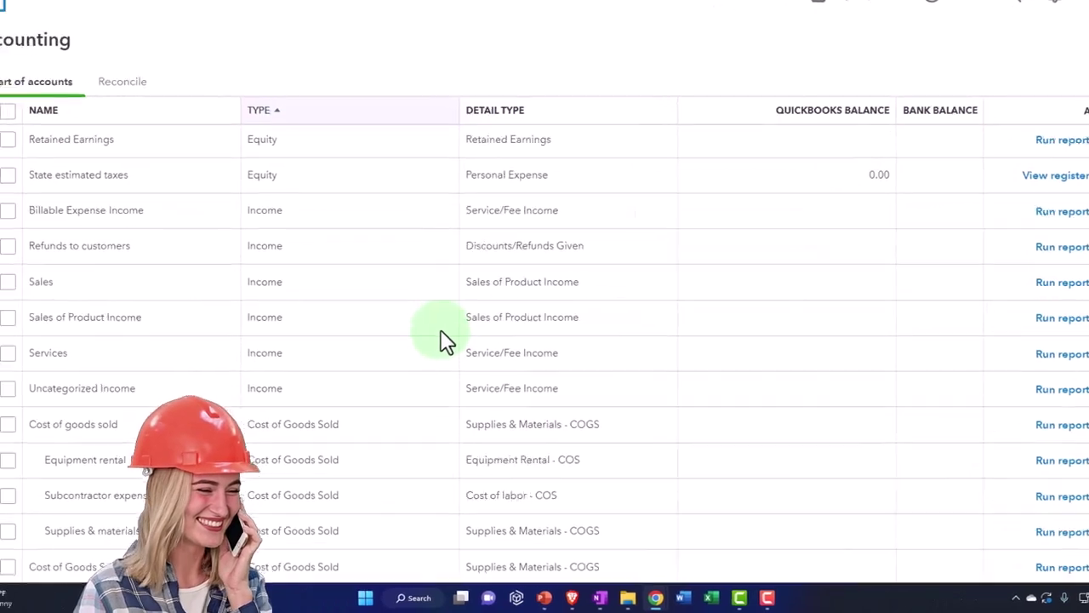
{"action": "scroll", "coordinate": [443, 340], "scroll_direction": "down", "scroll_amount": 5}
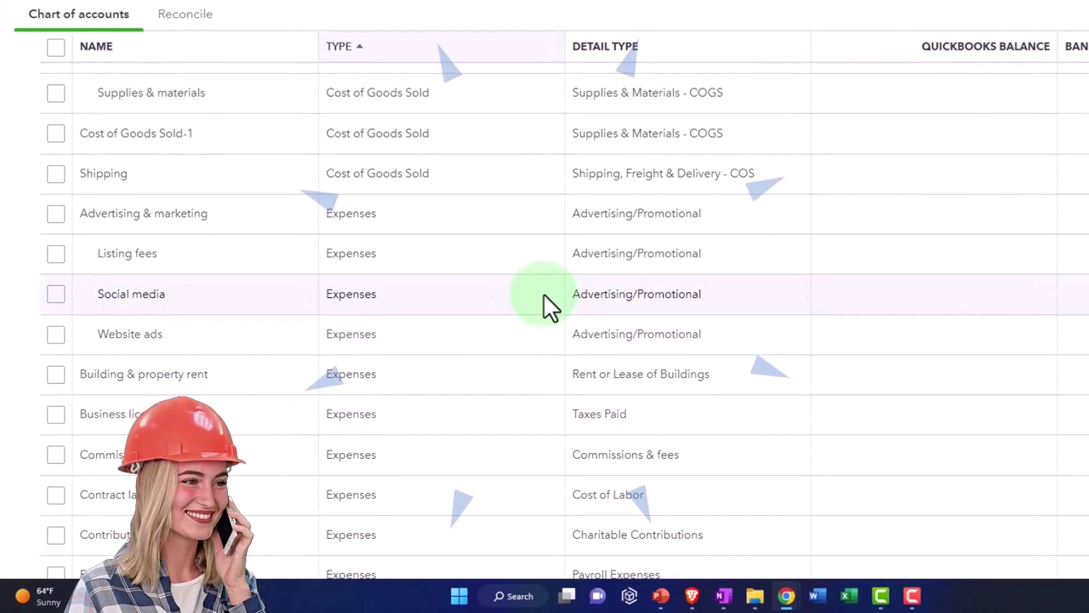
Scroll through the Expenses accounts down to the Employee benefits payroll sub-accounts
{"action": "scroll", "coordinate": [549, 307], "scroll_direction": "down", "scroll_amount": 5}
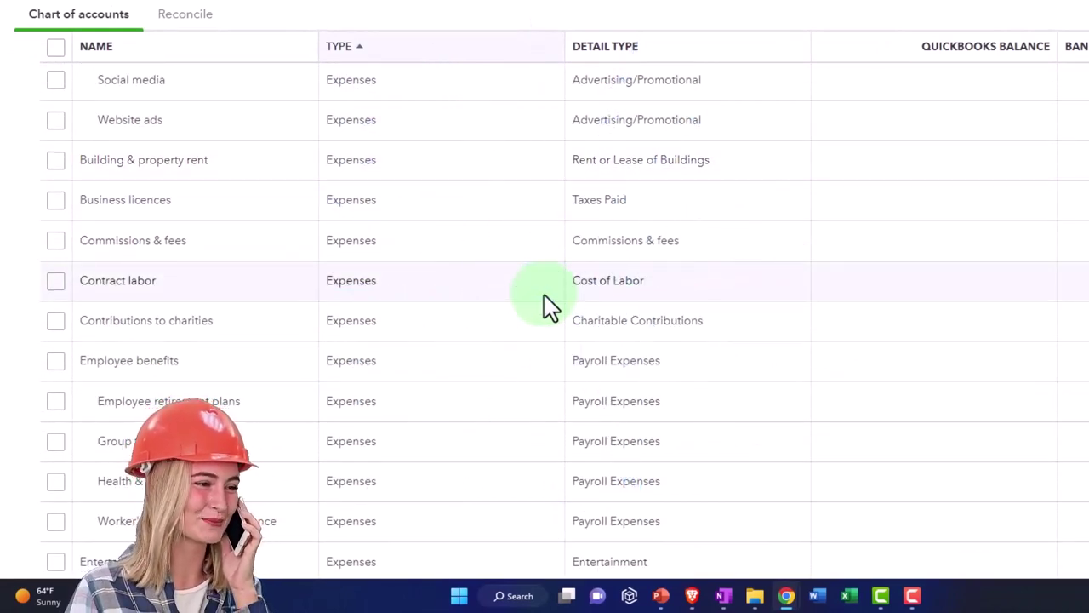
{"action": "scroll", "coordinate": [549, 306], "scroll_direction": "up", "scroll_amount": 4}
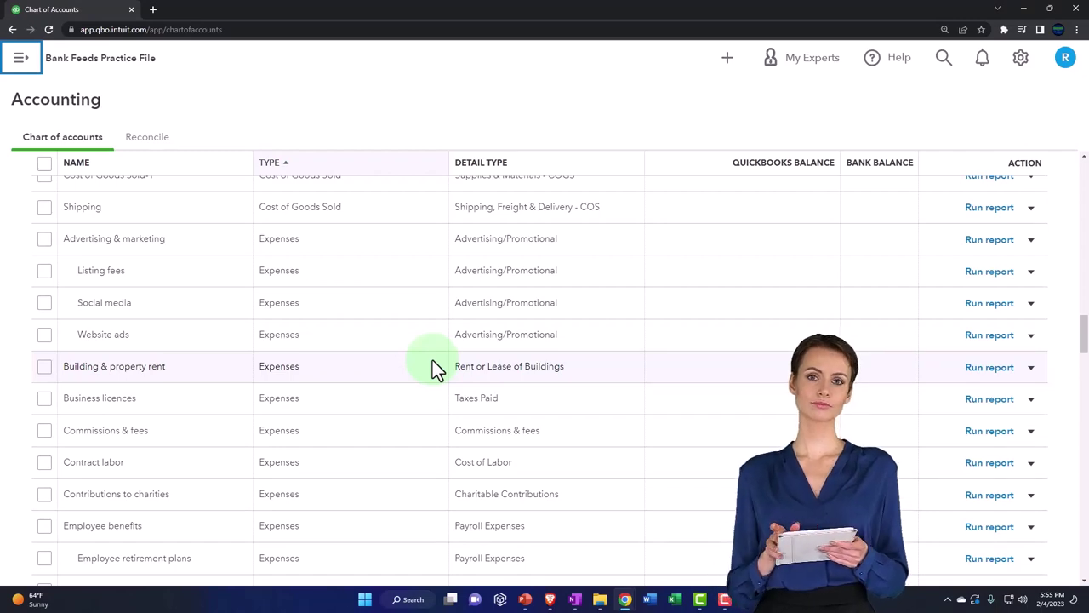
{"action": "scroll", "coordinate": [432, 364], "scroll_direction": "down", "scroll_amount": 1}
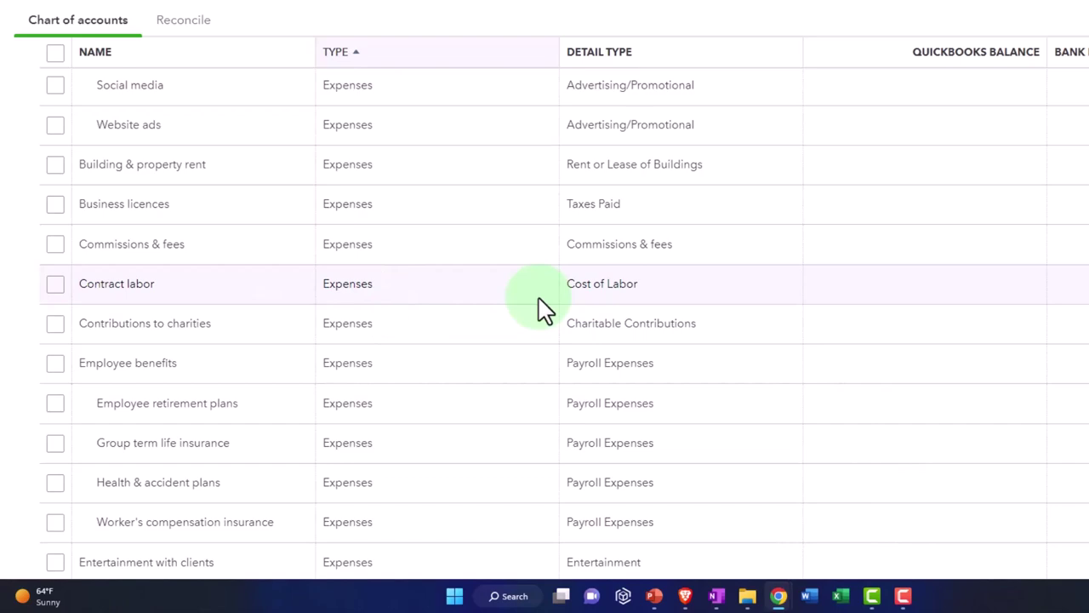
{"action": "scroll", "coordinate": [546, 314], "scroll_direction": "down", "scroll_amount": 1}
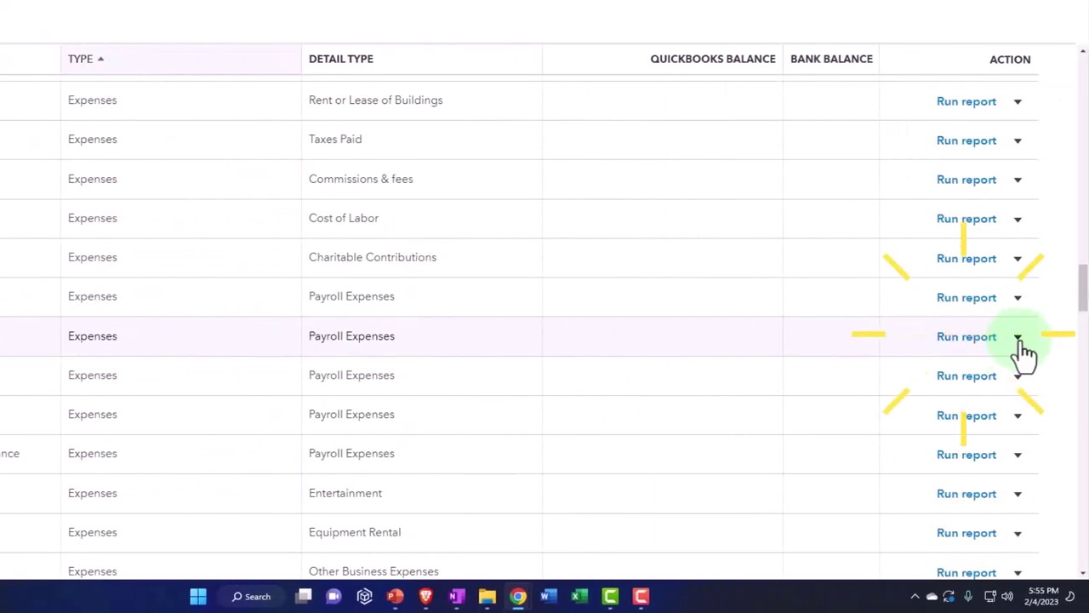
{"action": "left_click", "coordinate": [1019, 338]}
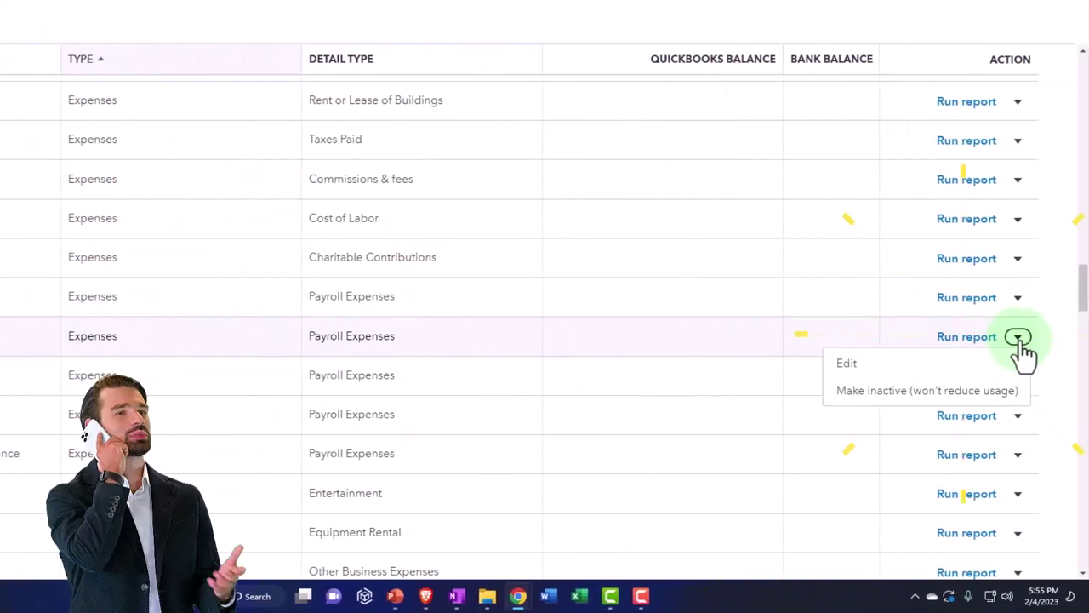
{"action": "left_click", "coordinate": [883, 375]}
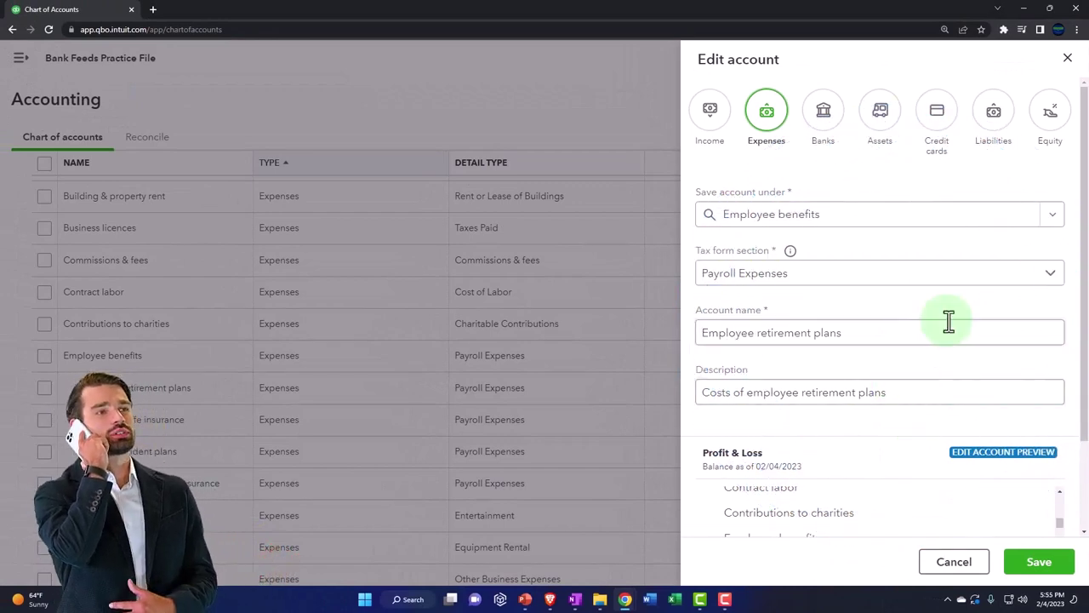
{"action": "left_click", "coordinate": [1067, 60]}
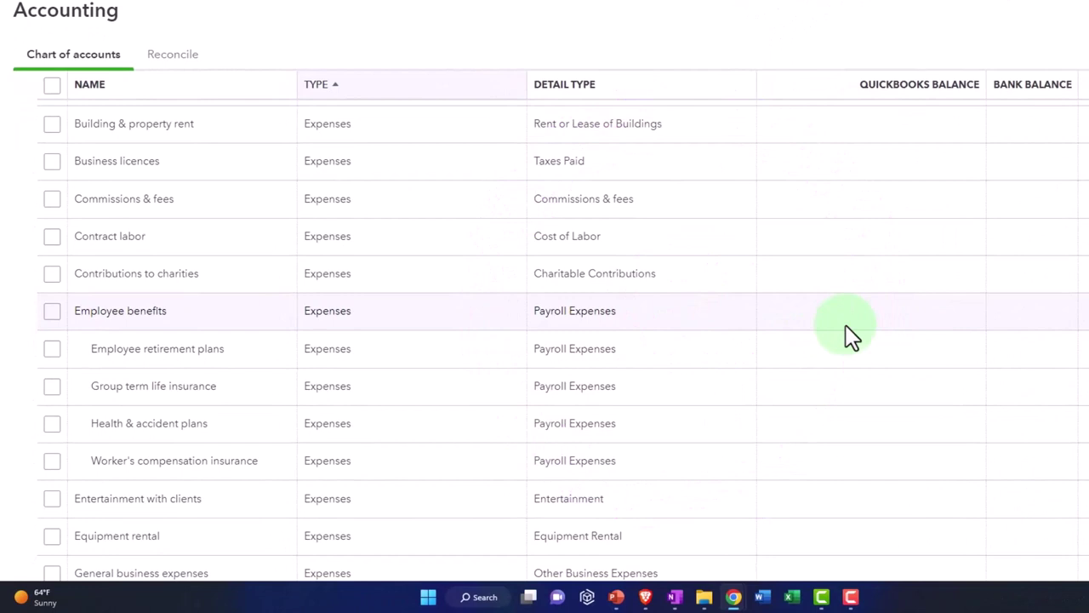
{"action": "left_click", "coordinate": [1021, 238]}
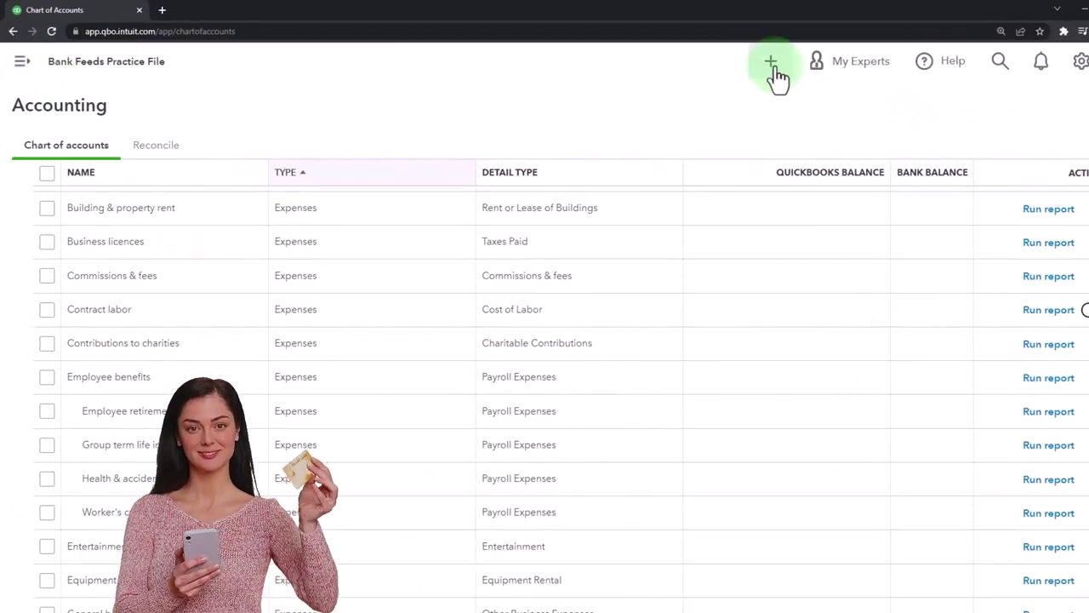
Start a new blank expense instead of an invoice and dismiss the payee tour tip
{"action": "left_click", "coordinate": [772, 65]}
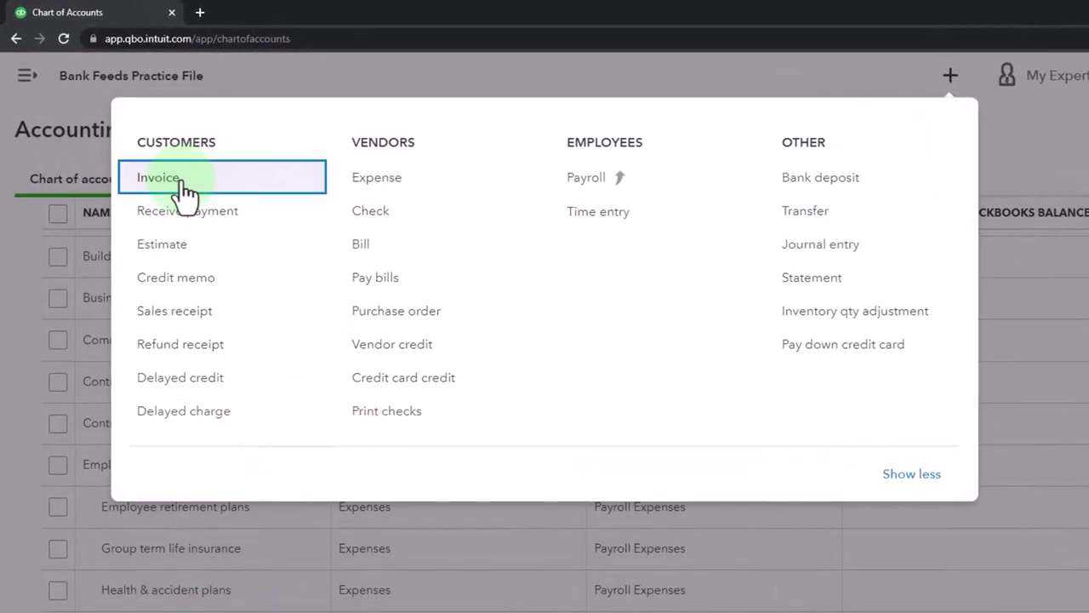
{"action": "left_click", "coordinate": [182, 181]}
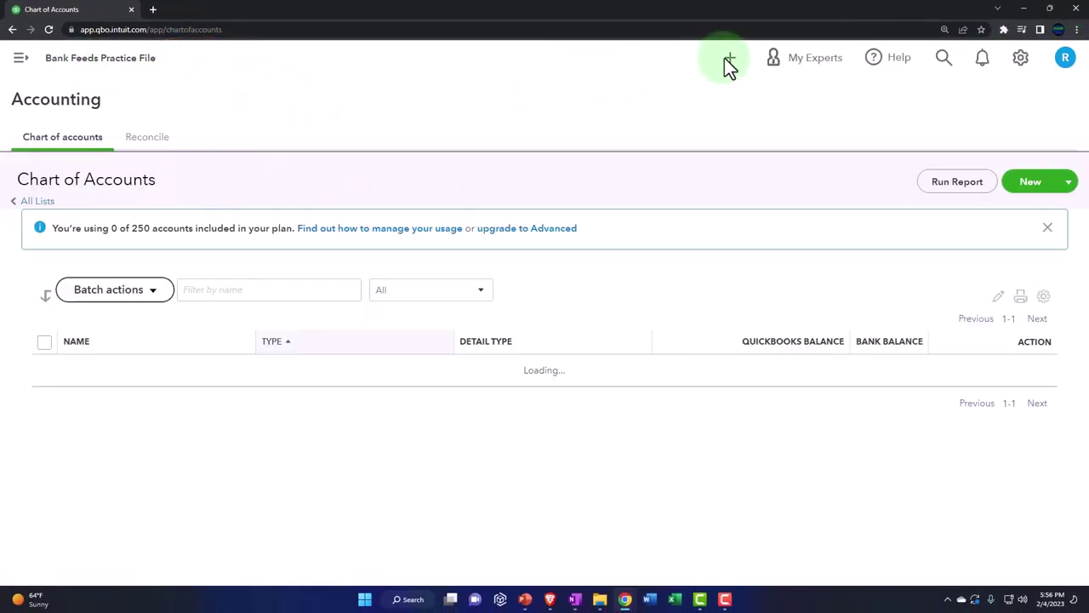
{"action": "left_click", "coordinate": [726, 58]}
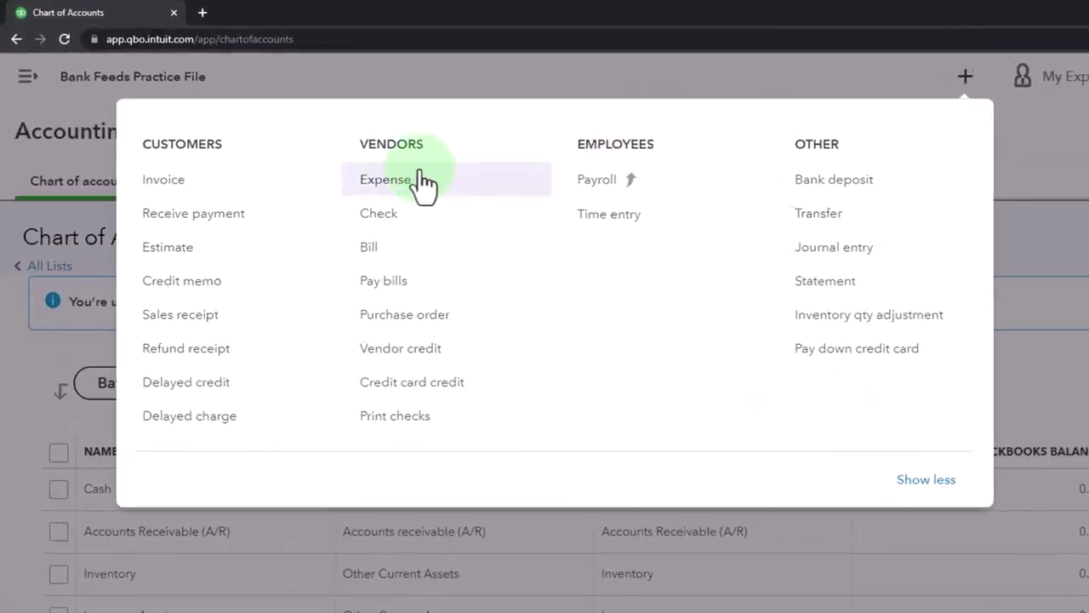
{"action": "left_click", "coordinate": [423, 182]}
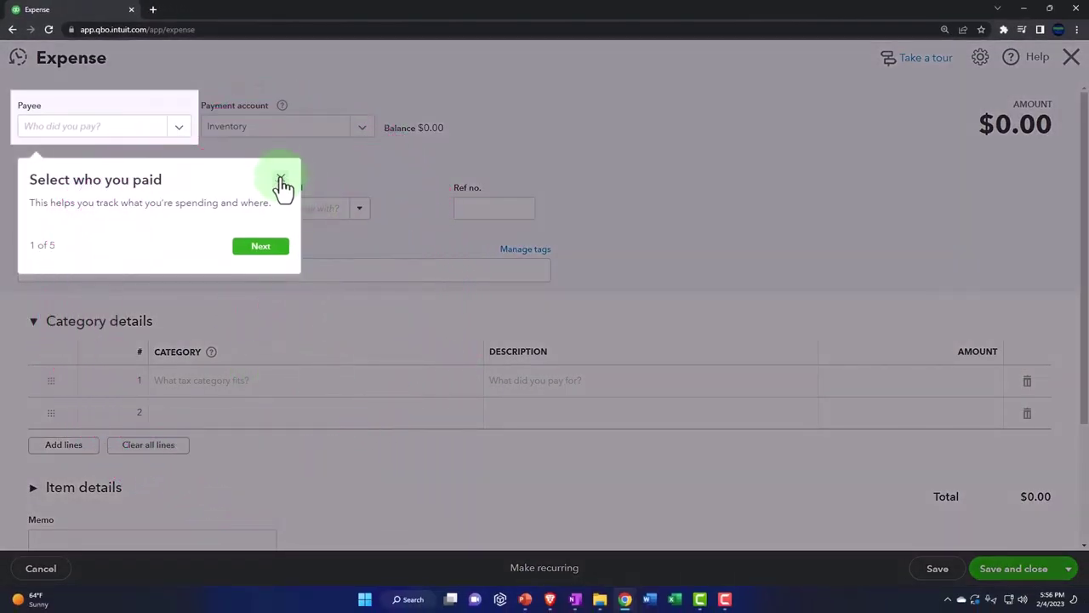
{"action": "left_click", "coordinate": [281, 181]}
Browse the first line's expense categories without choosing one, then close the form unsaved
{"action": "left_click", "coordinate": [344, 390]}
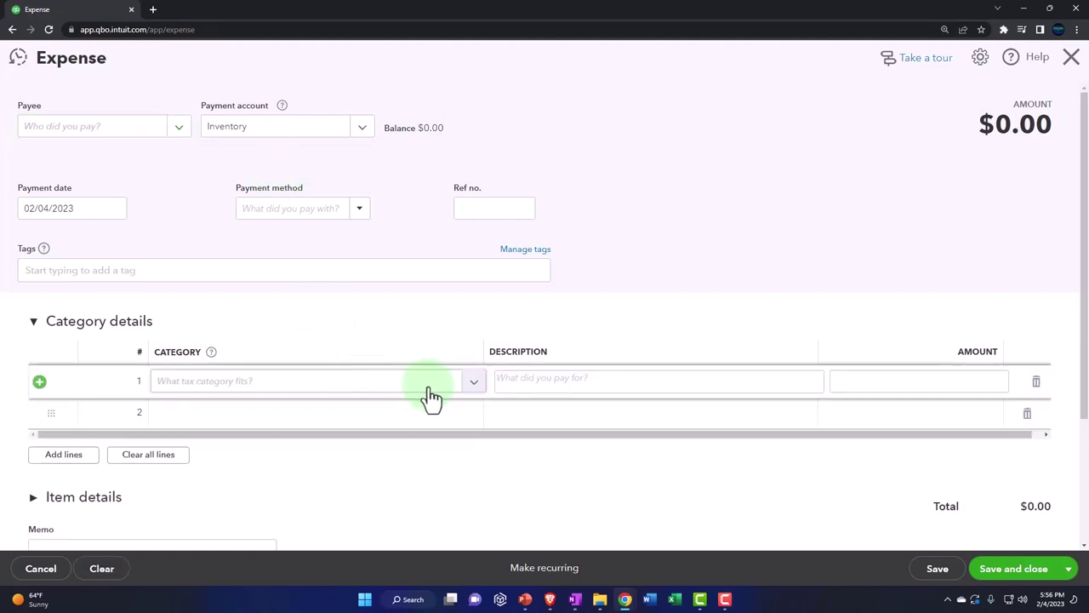
{"action": "left_click", "coordinate": [474, 389]}
{"action": "scroll", "coordinate": [407, 293], "scroll_direction": "down", "scroll_amount": 6}
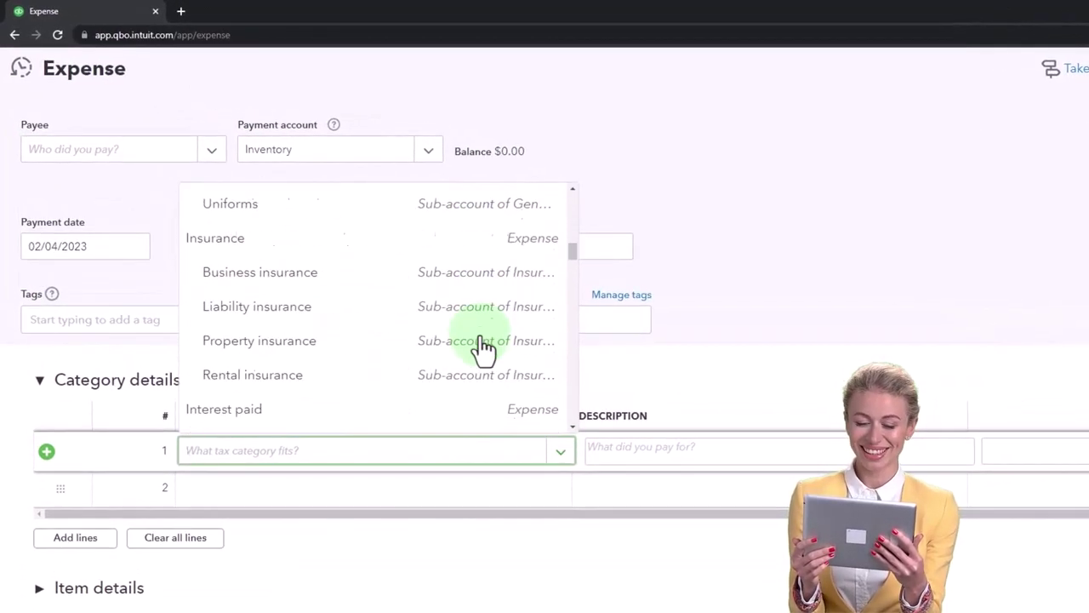
{"action": "scroll", "coordinate": [481, 345], "scroll_direction": "down", "scroll_amount": 12}
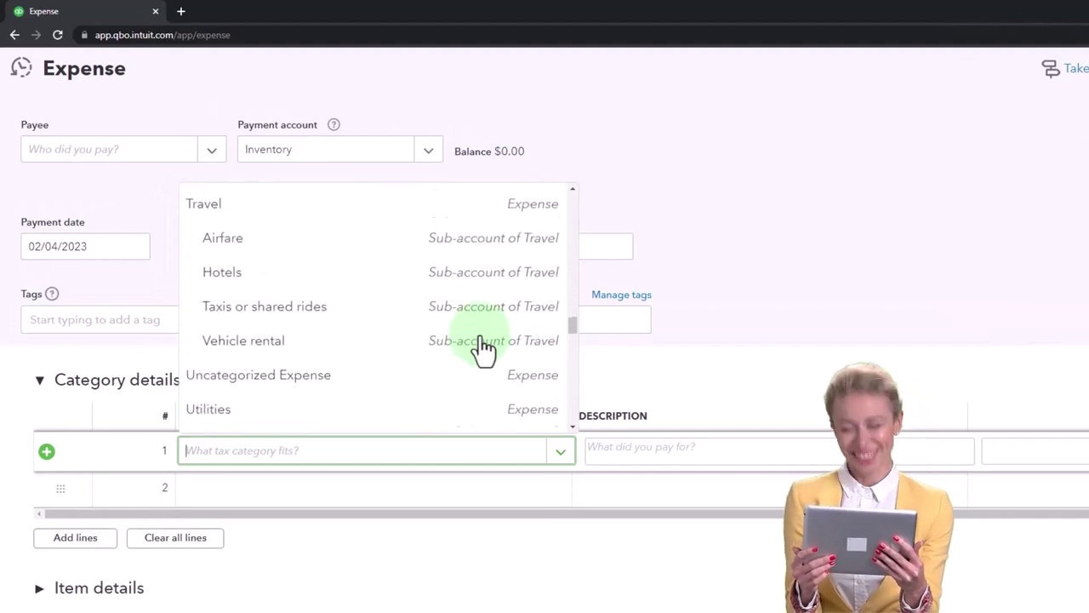
{"action": "scroll", "coordinate": [481, 345], "scroll_direction": "down", "scroll_amount": 12}
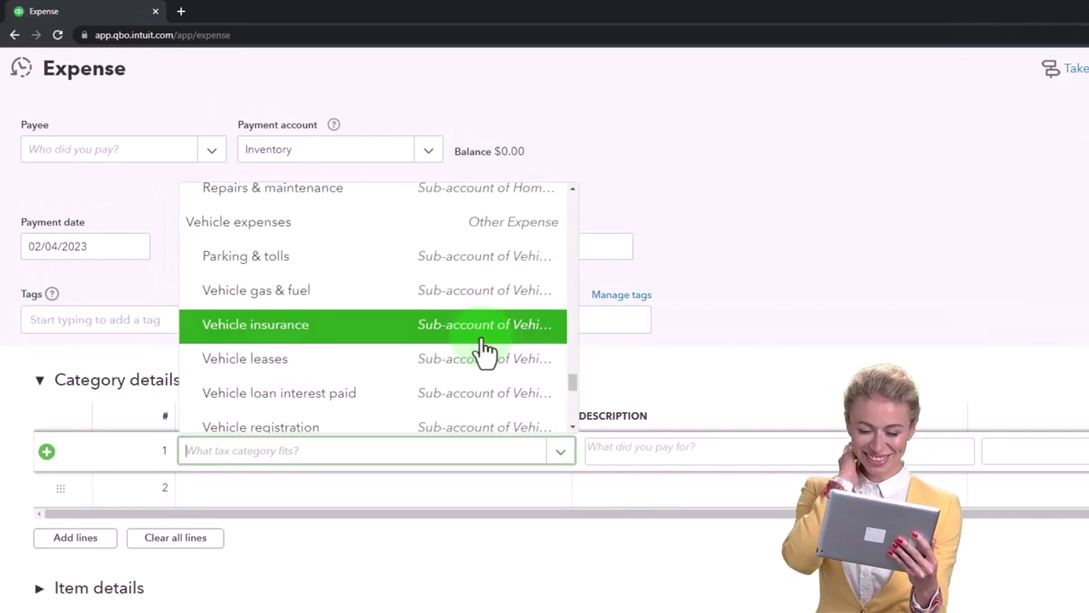
{"action": "scroll", "coordinate": [483, 349], "scroll_direction": "up", "scroll_amount": 20}
{"action": "left_click", "coordinate": [849, 227]}
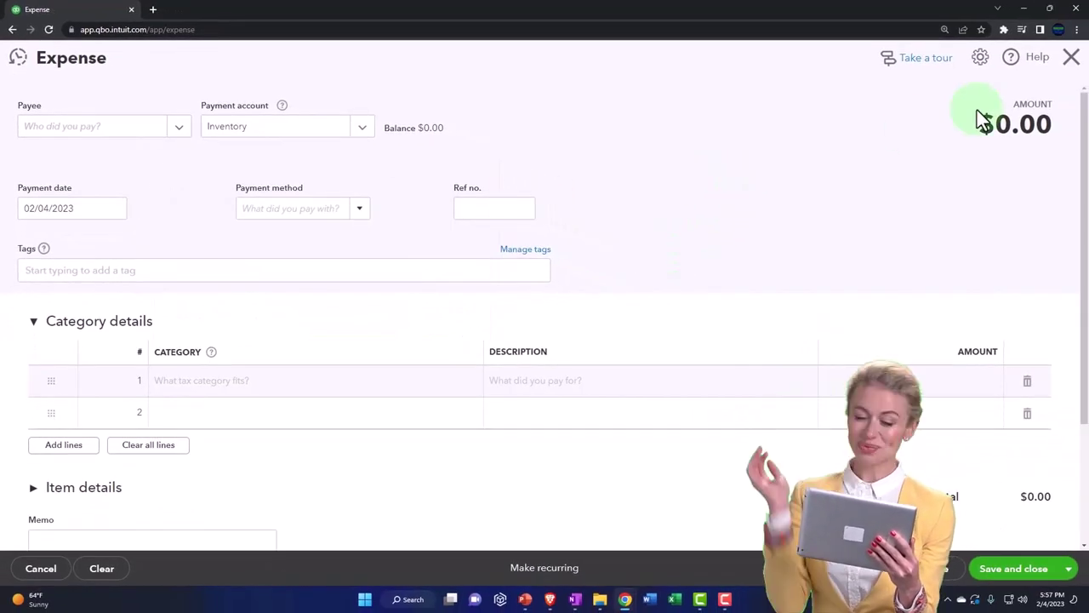
{"action": "left_click", "coordinate": [1073, 60]}
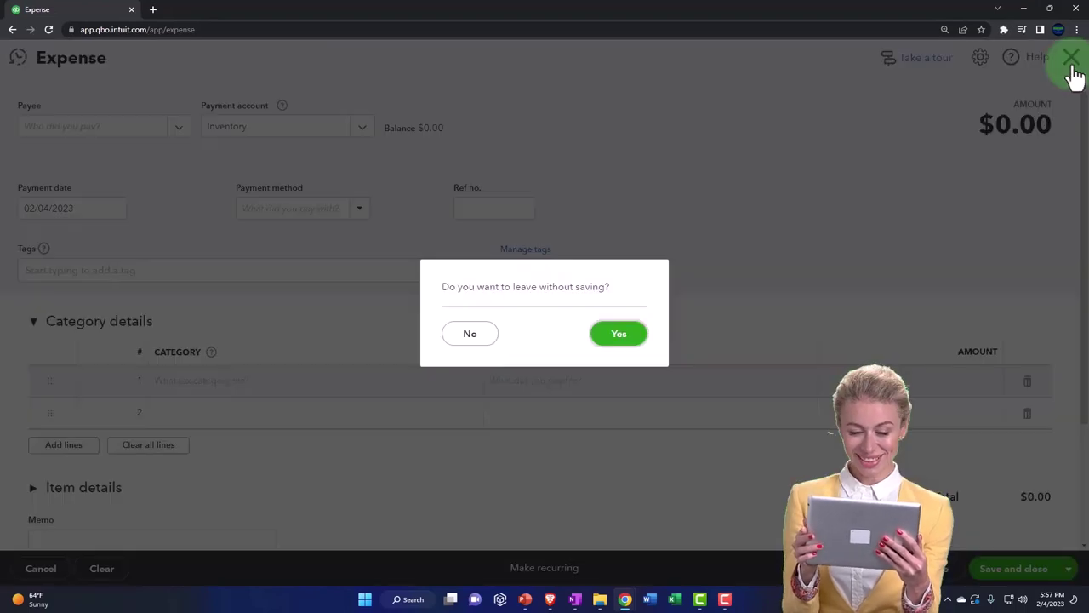
Leave the expense without saving and choose Make inactive for the Inventory account
{"action": "left_click", "coordinate": [618, 334]}
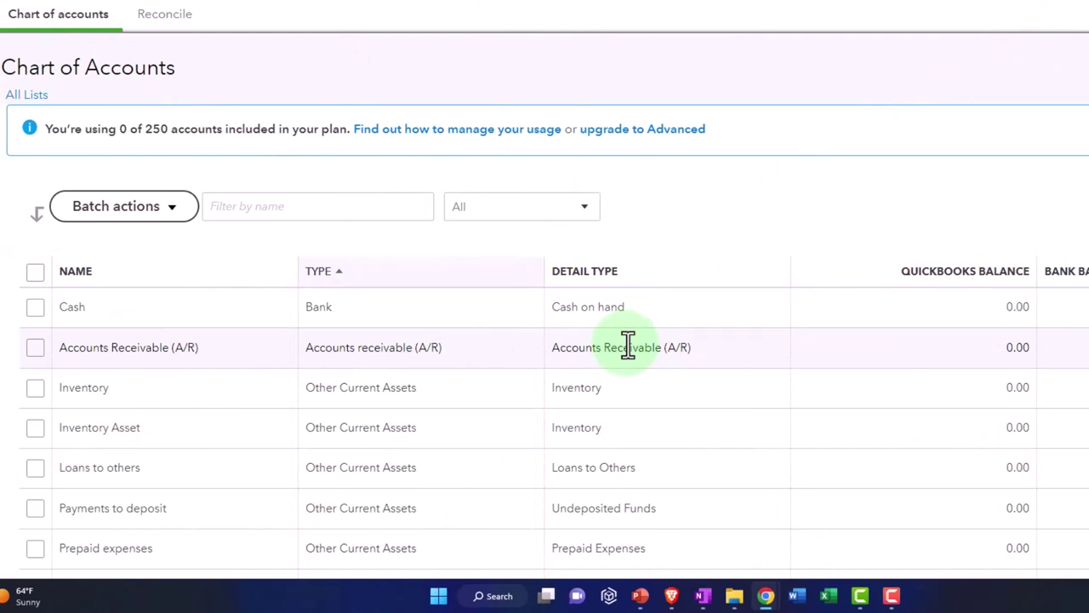
{"action": "scroll", "coordinate": [628, 344], "scroll_direction": "down", "scroll_amount": 1}
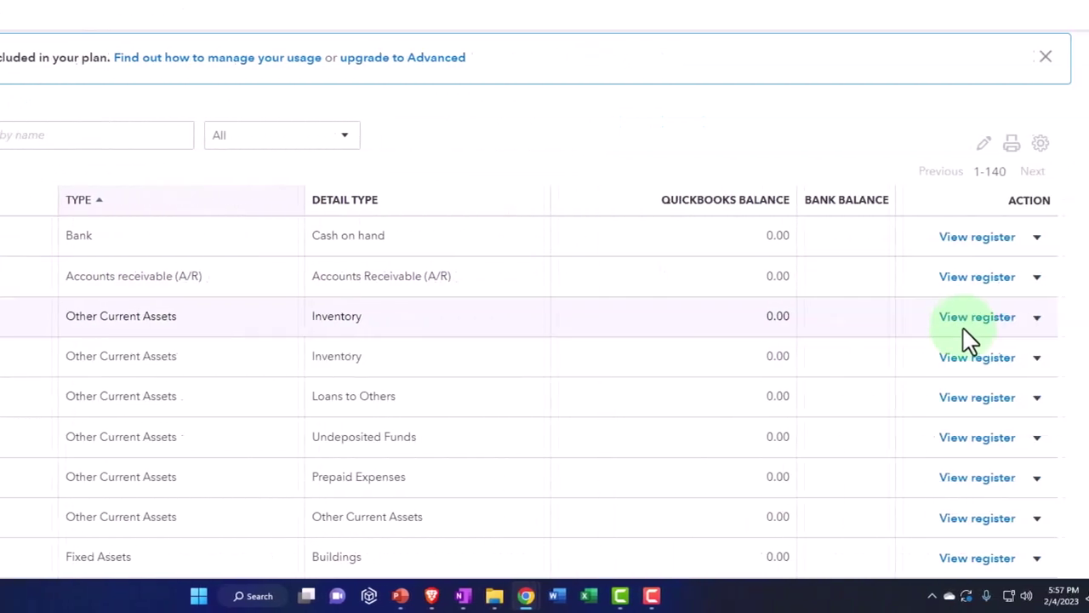
{"action": "left_click", "coordinate": [1017, 320]}
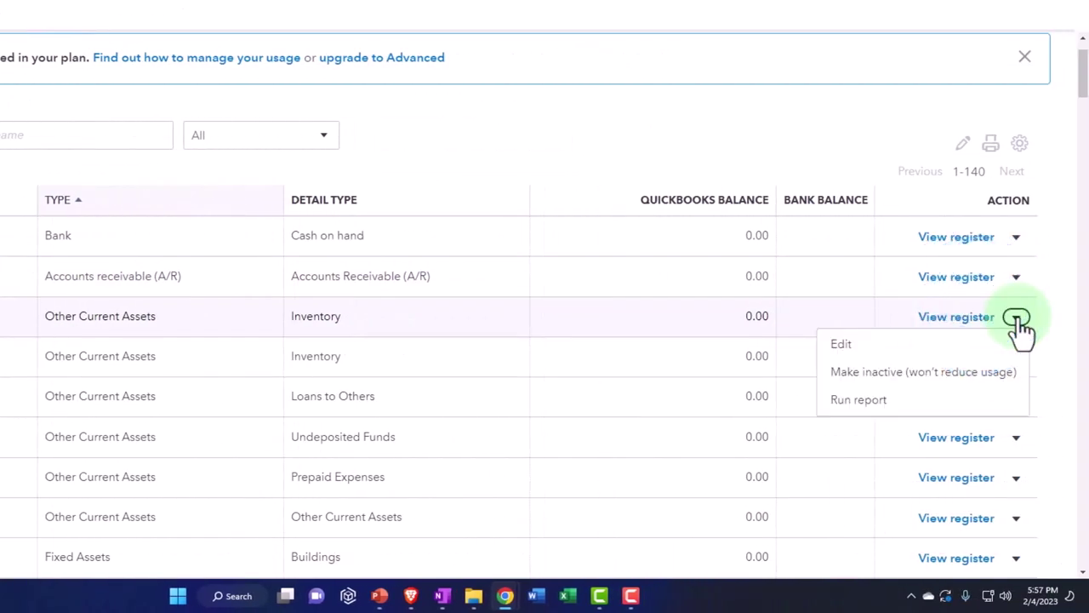
{"action": "left_click", "coordinate": [1004, 374]}
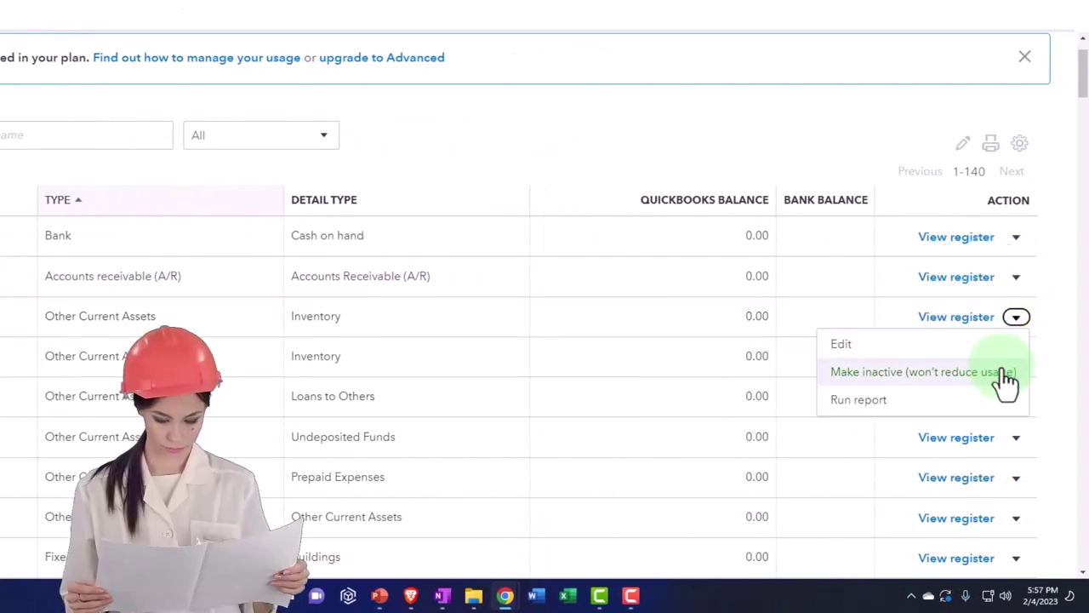